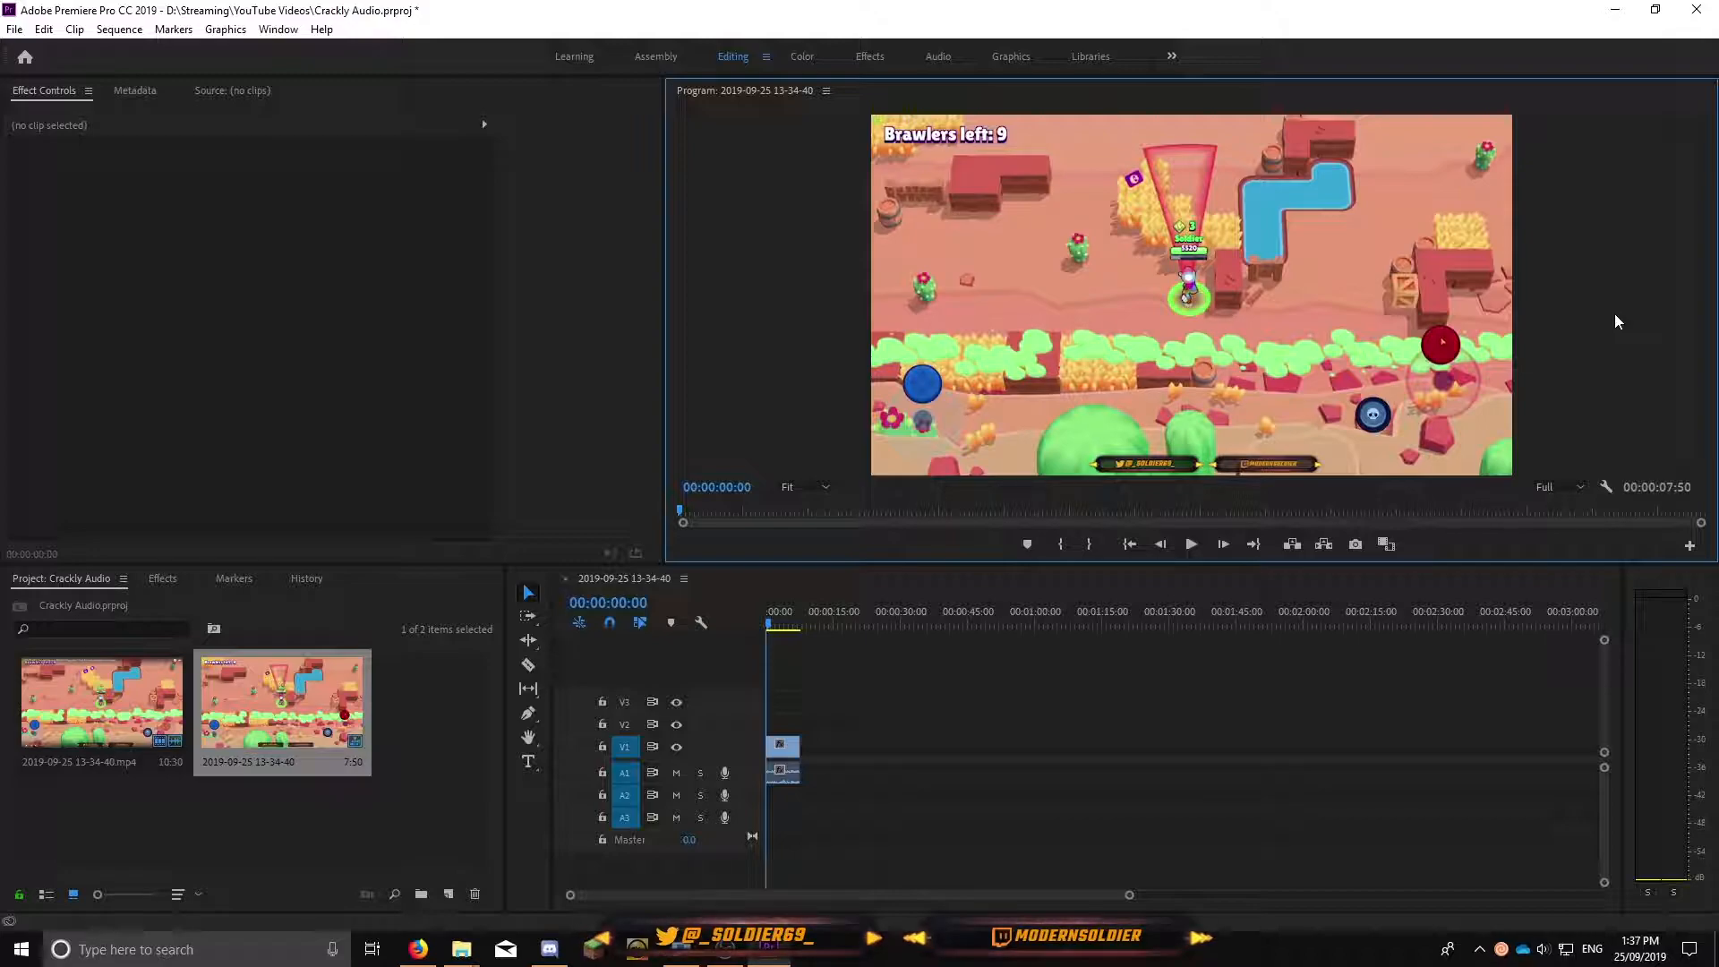
# Play the gameplay sequence in the Program Monitor and stop it at 00:00:04:53.
pyautogui.click(597, 380)
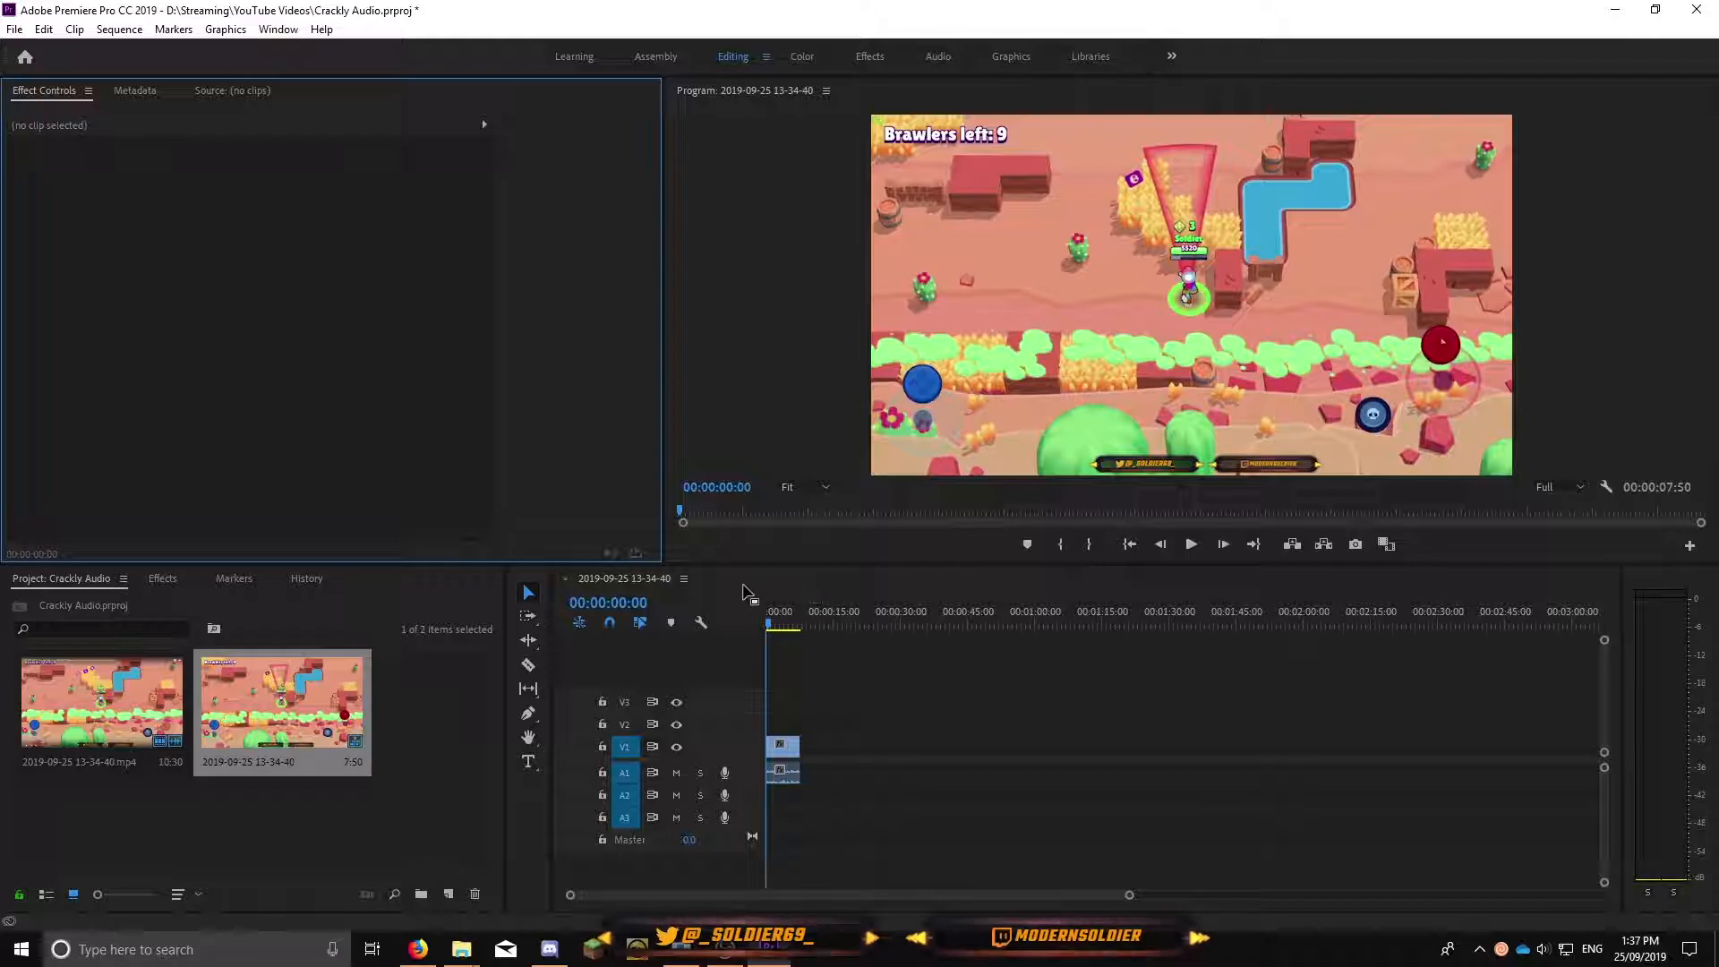
pyautogui.click(736, 587)
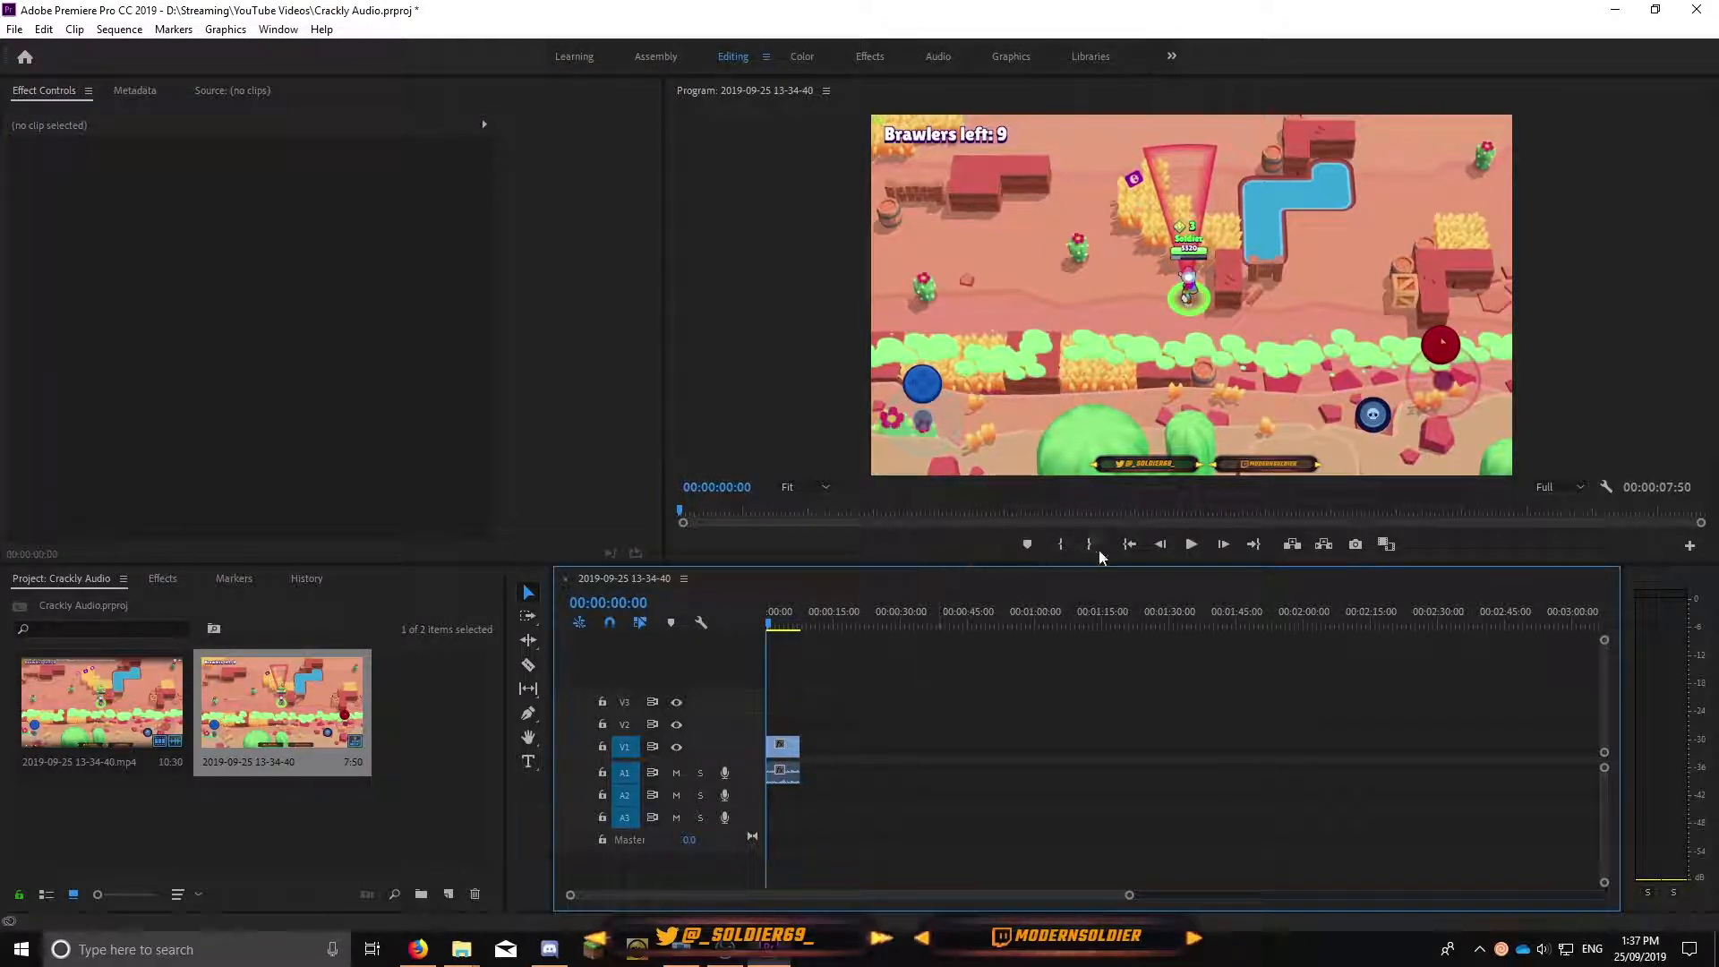
pyautogui.click(1192, 545)
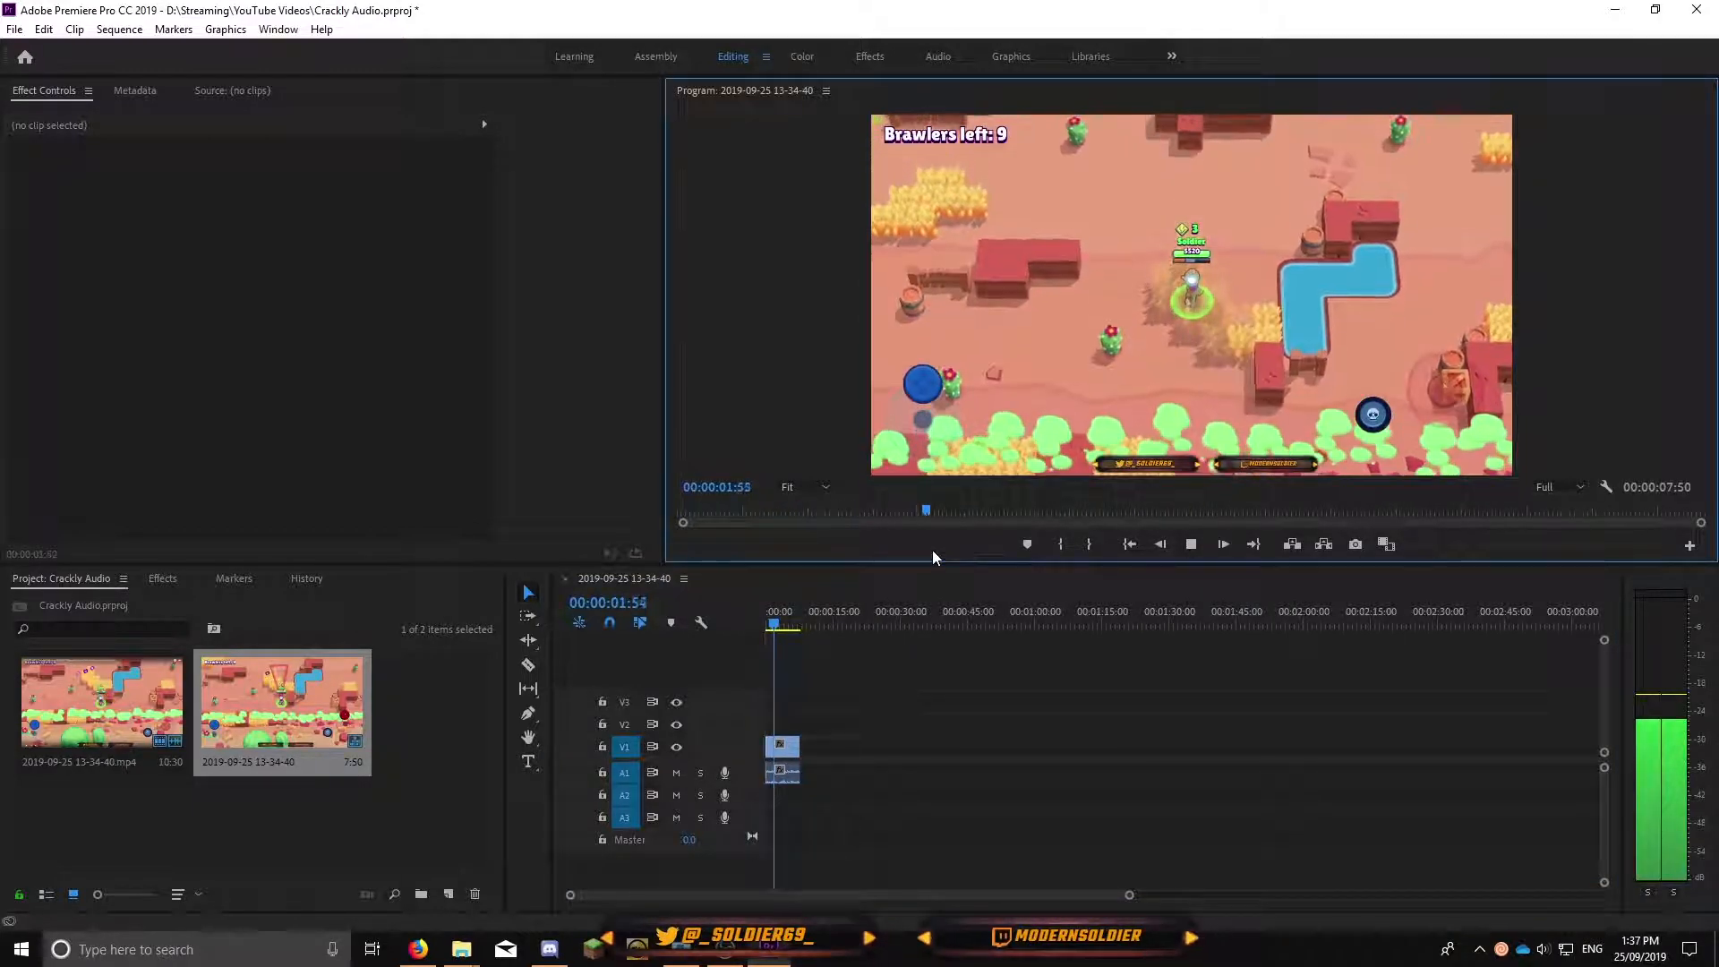
pyautogui.click(1195, 555)
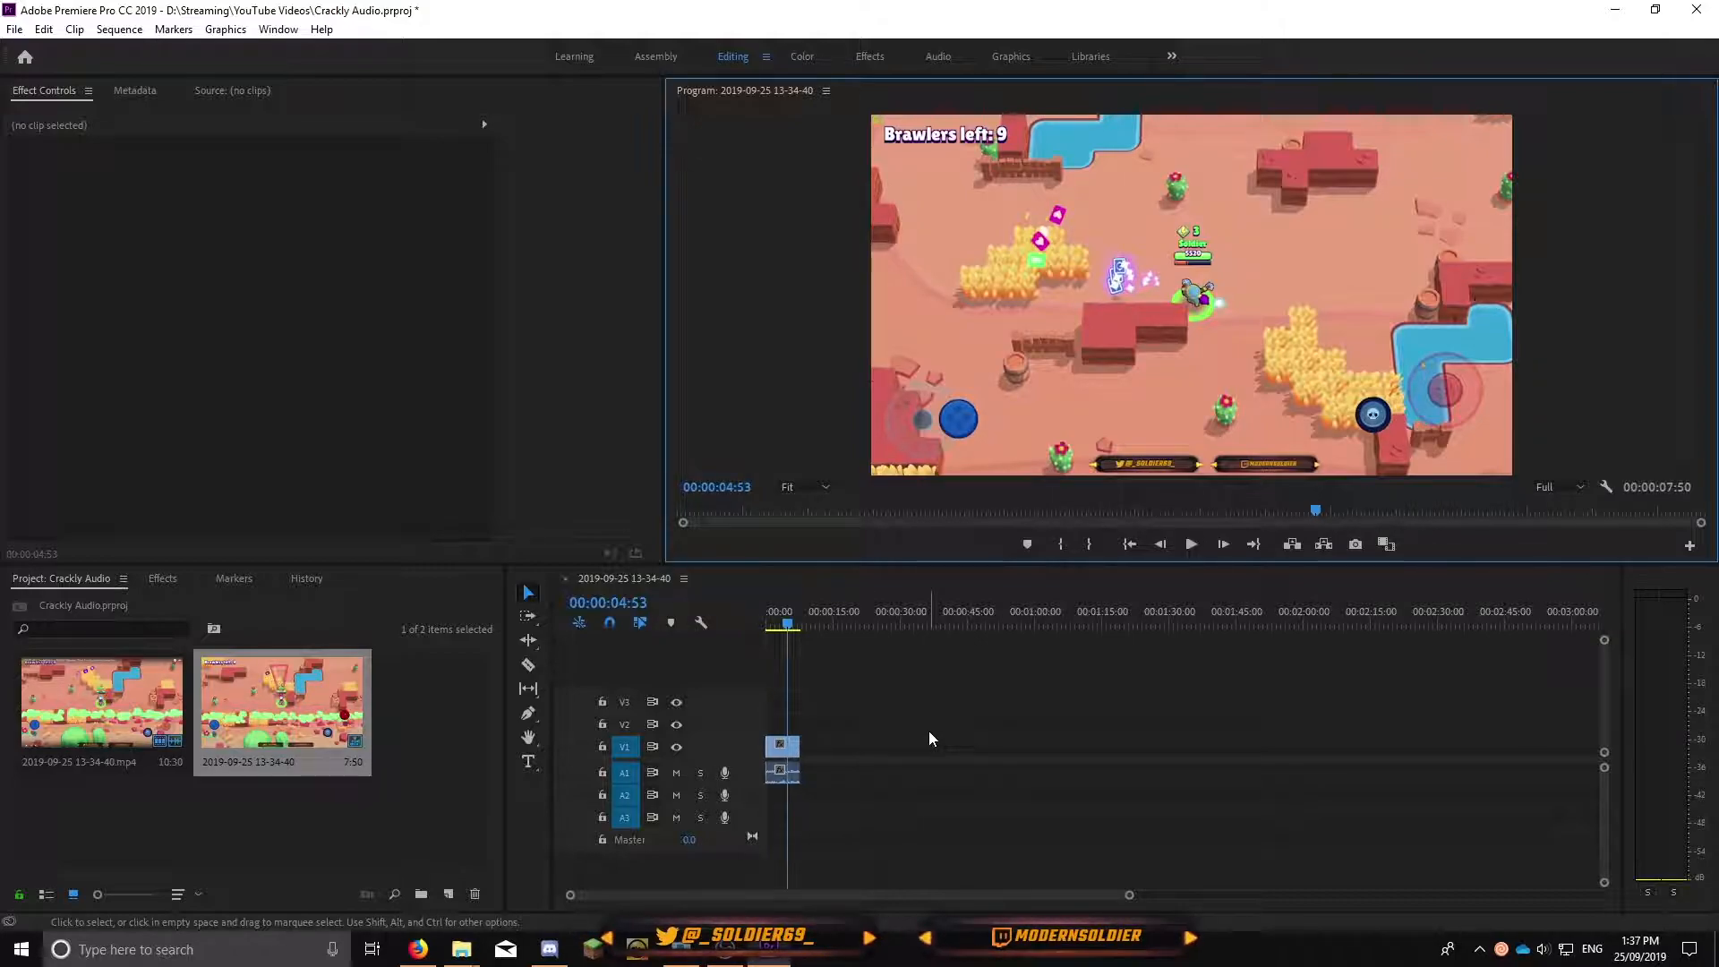
pyautogui.moveTo(462, 950)
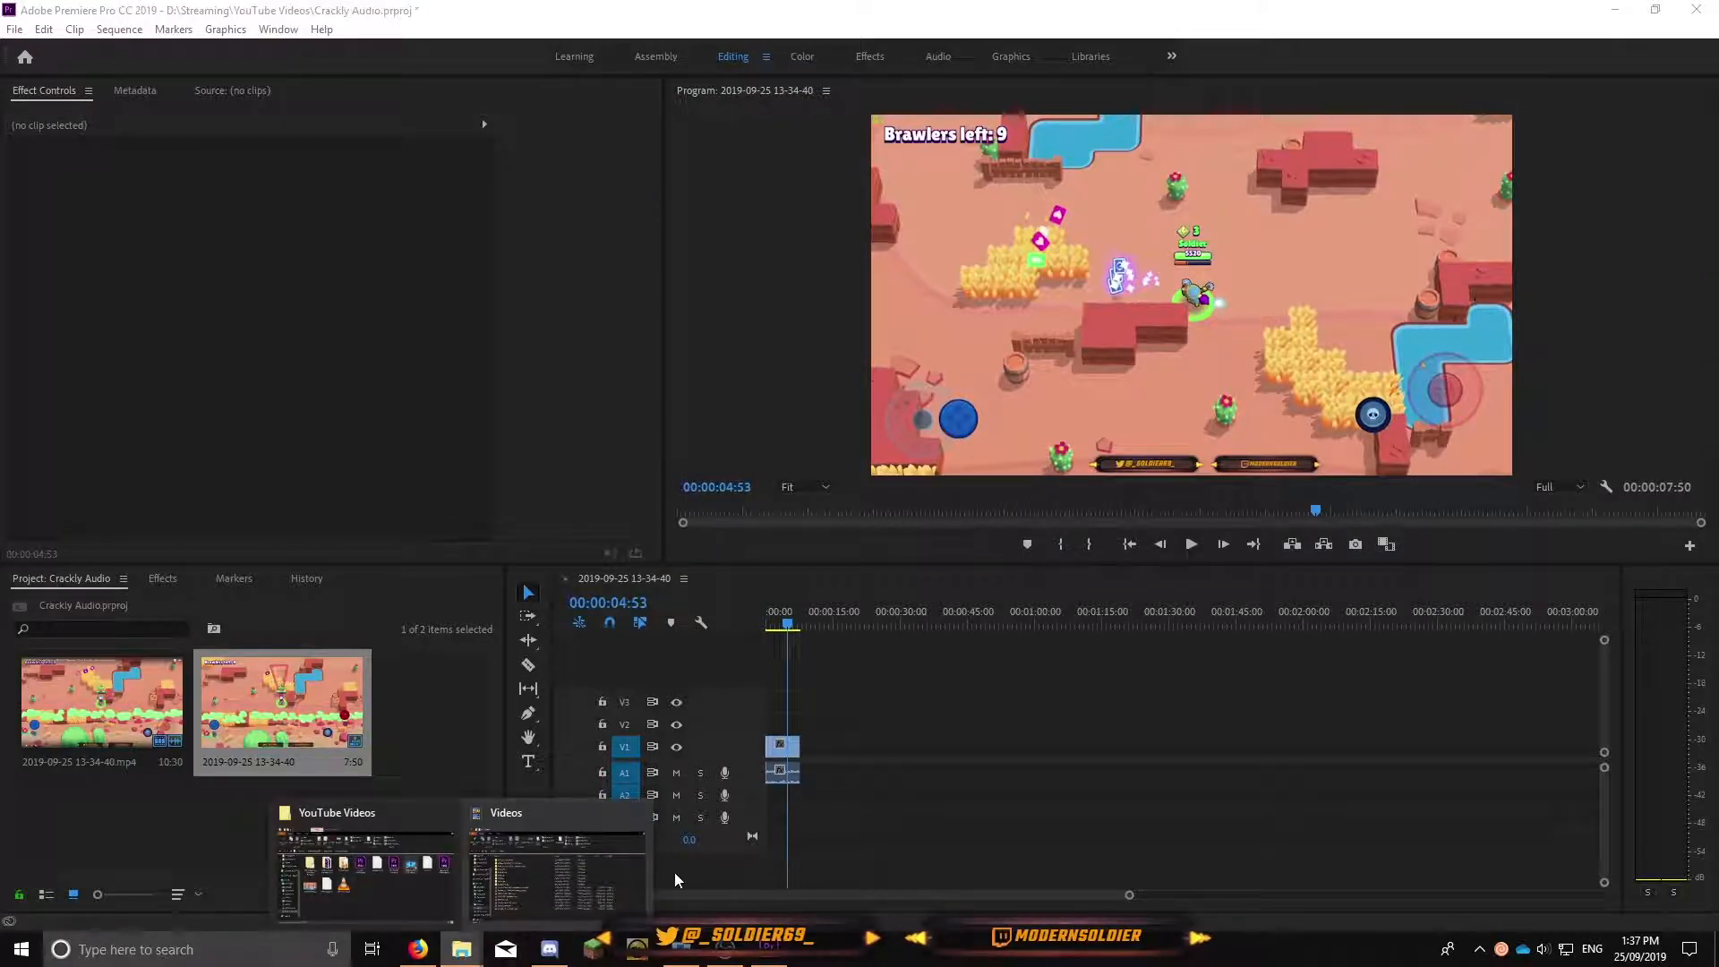
pyautogui.click(551, 852)
pyautogui.doubleClick(645, 623)
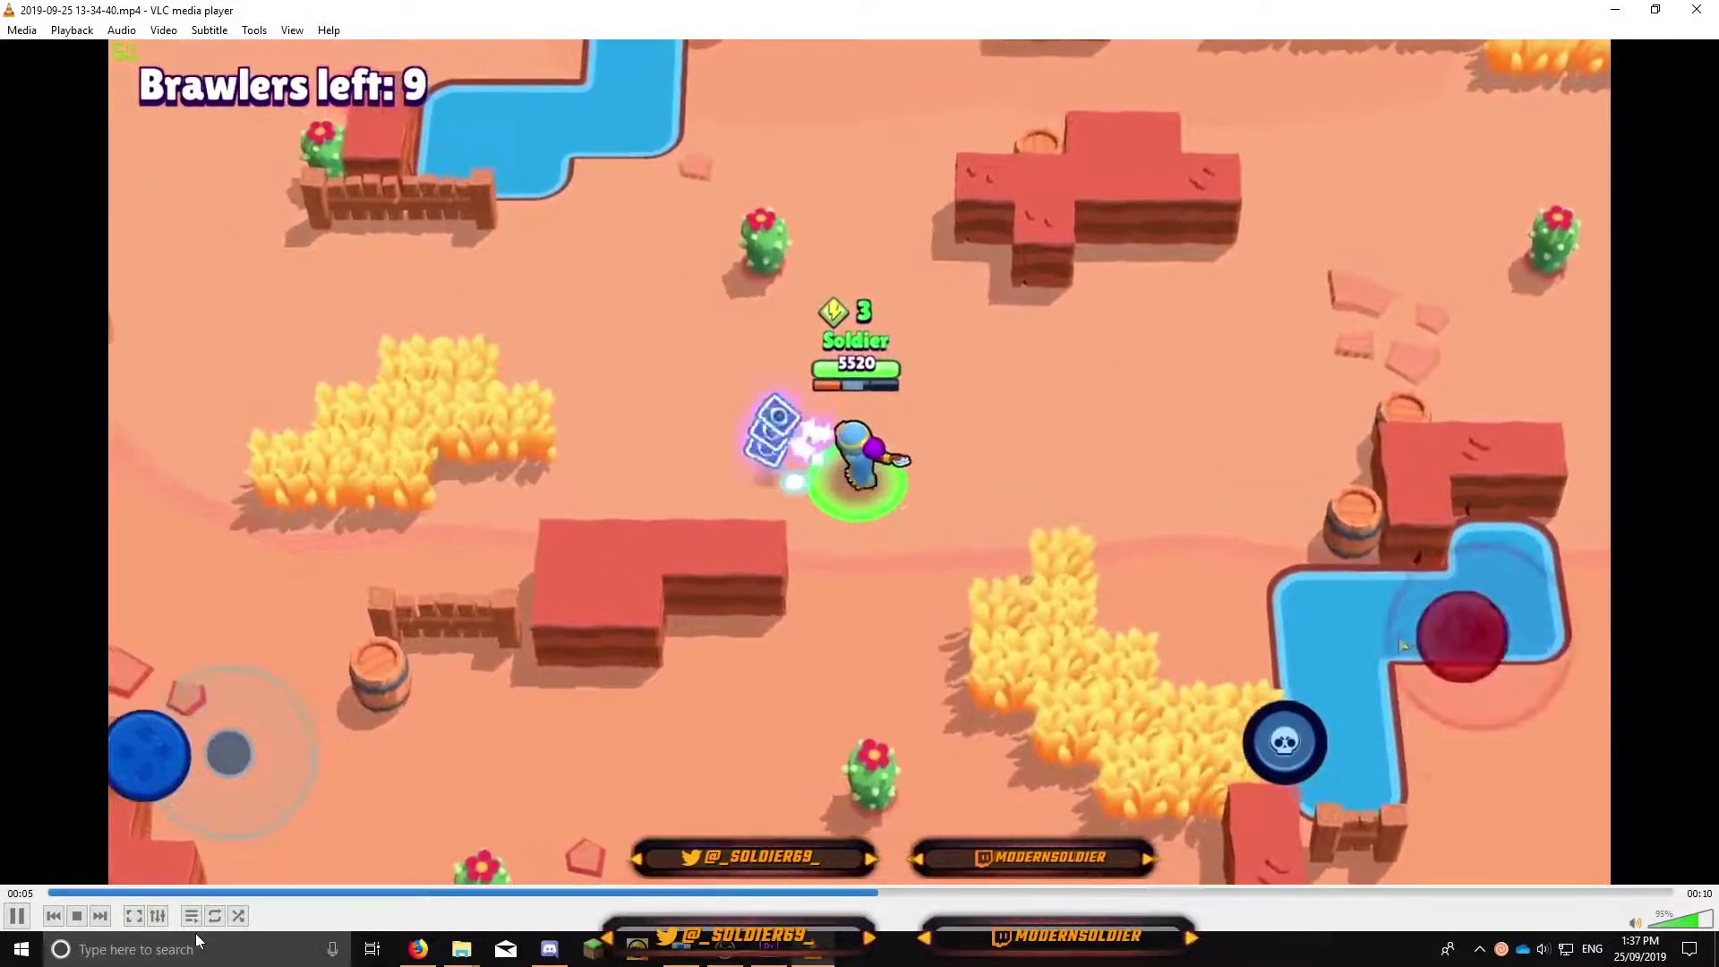
pyautogui.click(18, 915)
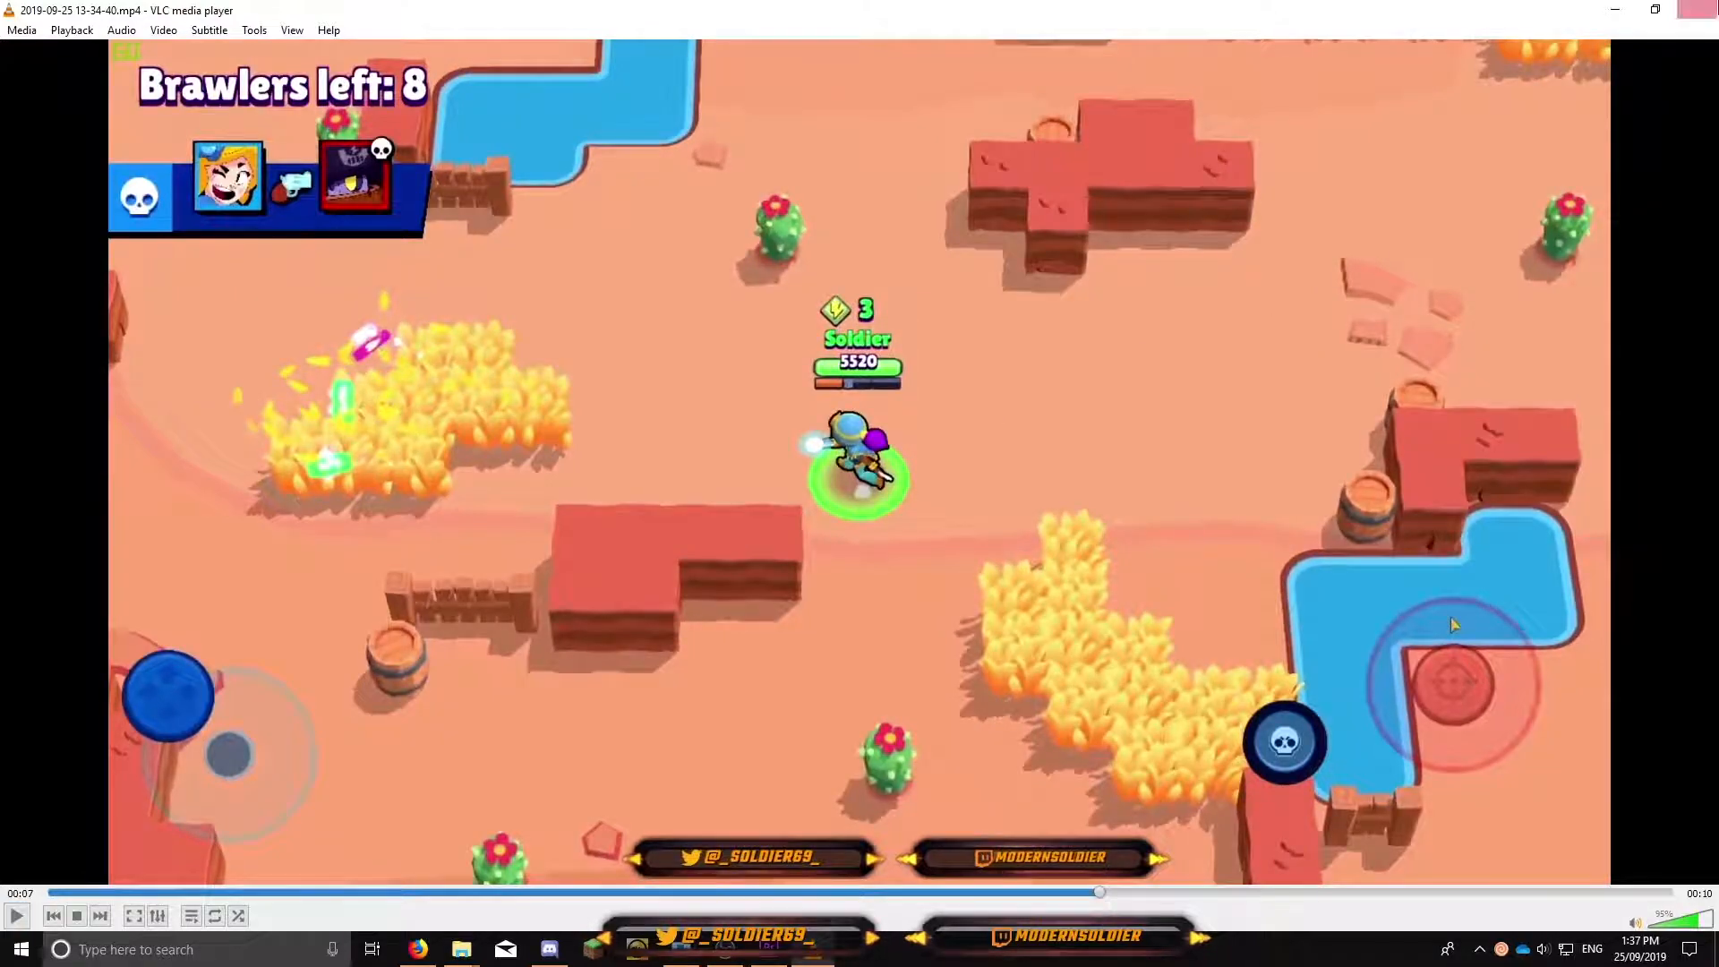
pyautogui.click(1692, 10)
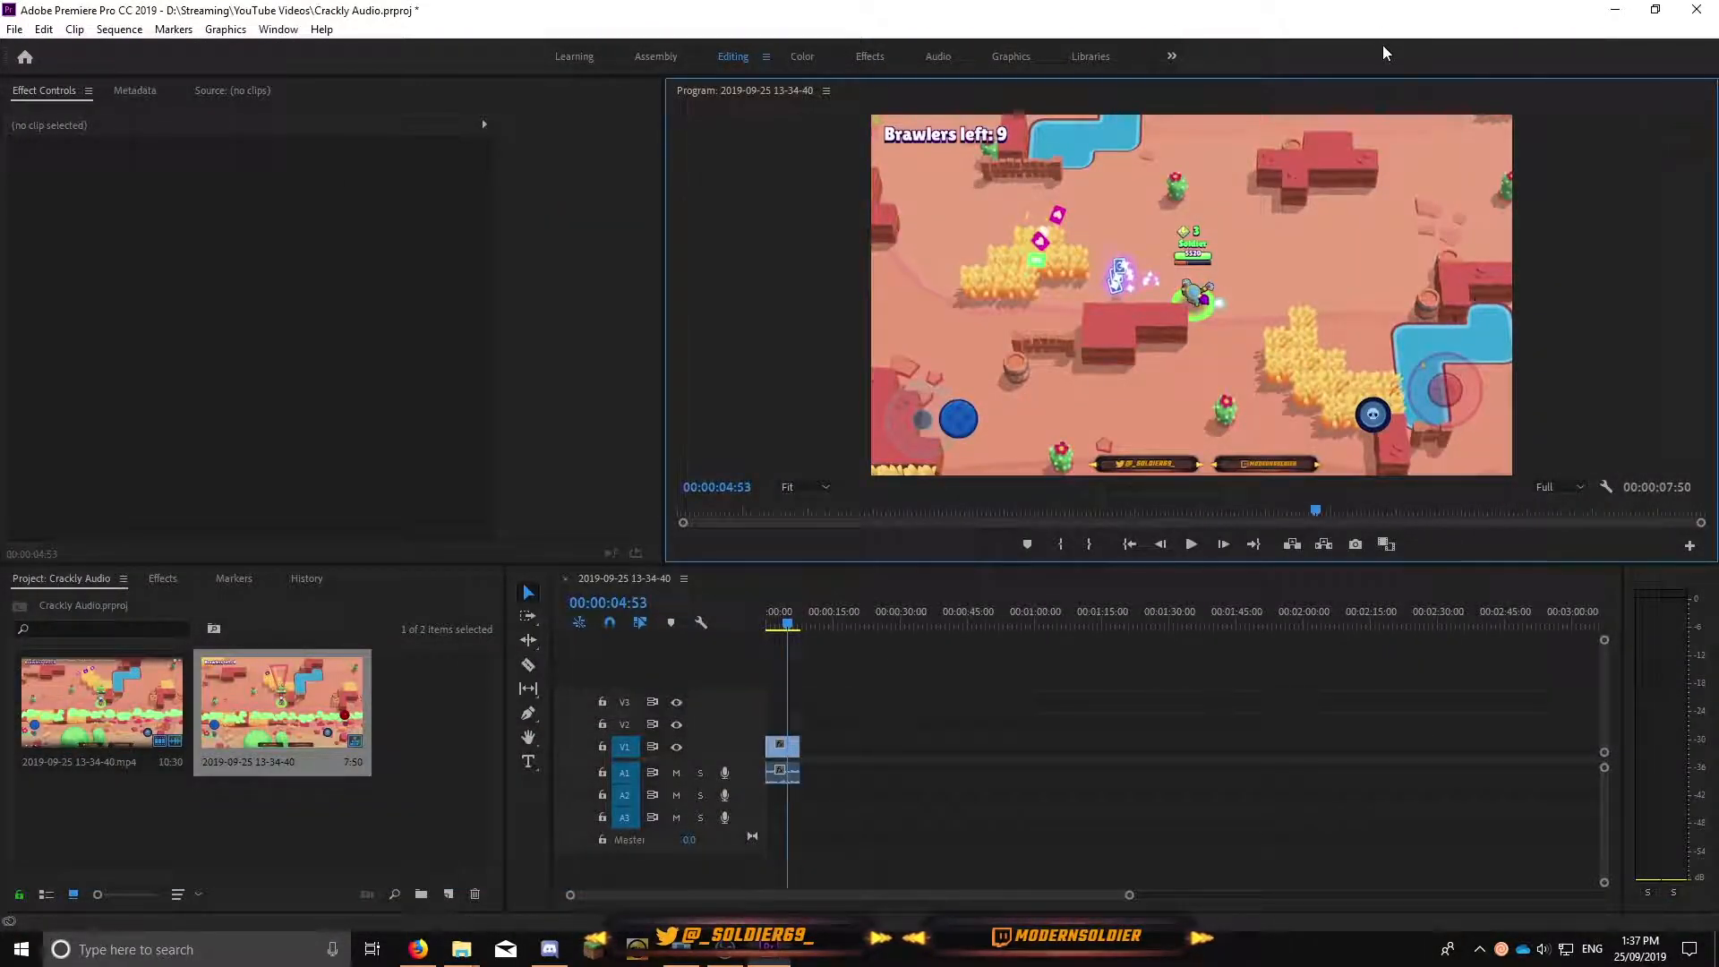
pyautogui.click(585, 262)
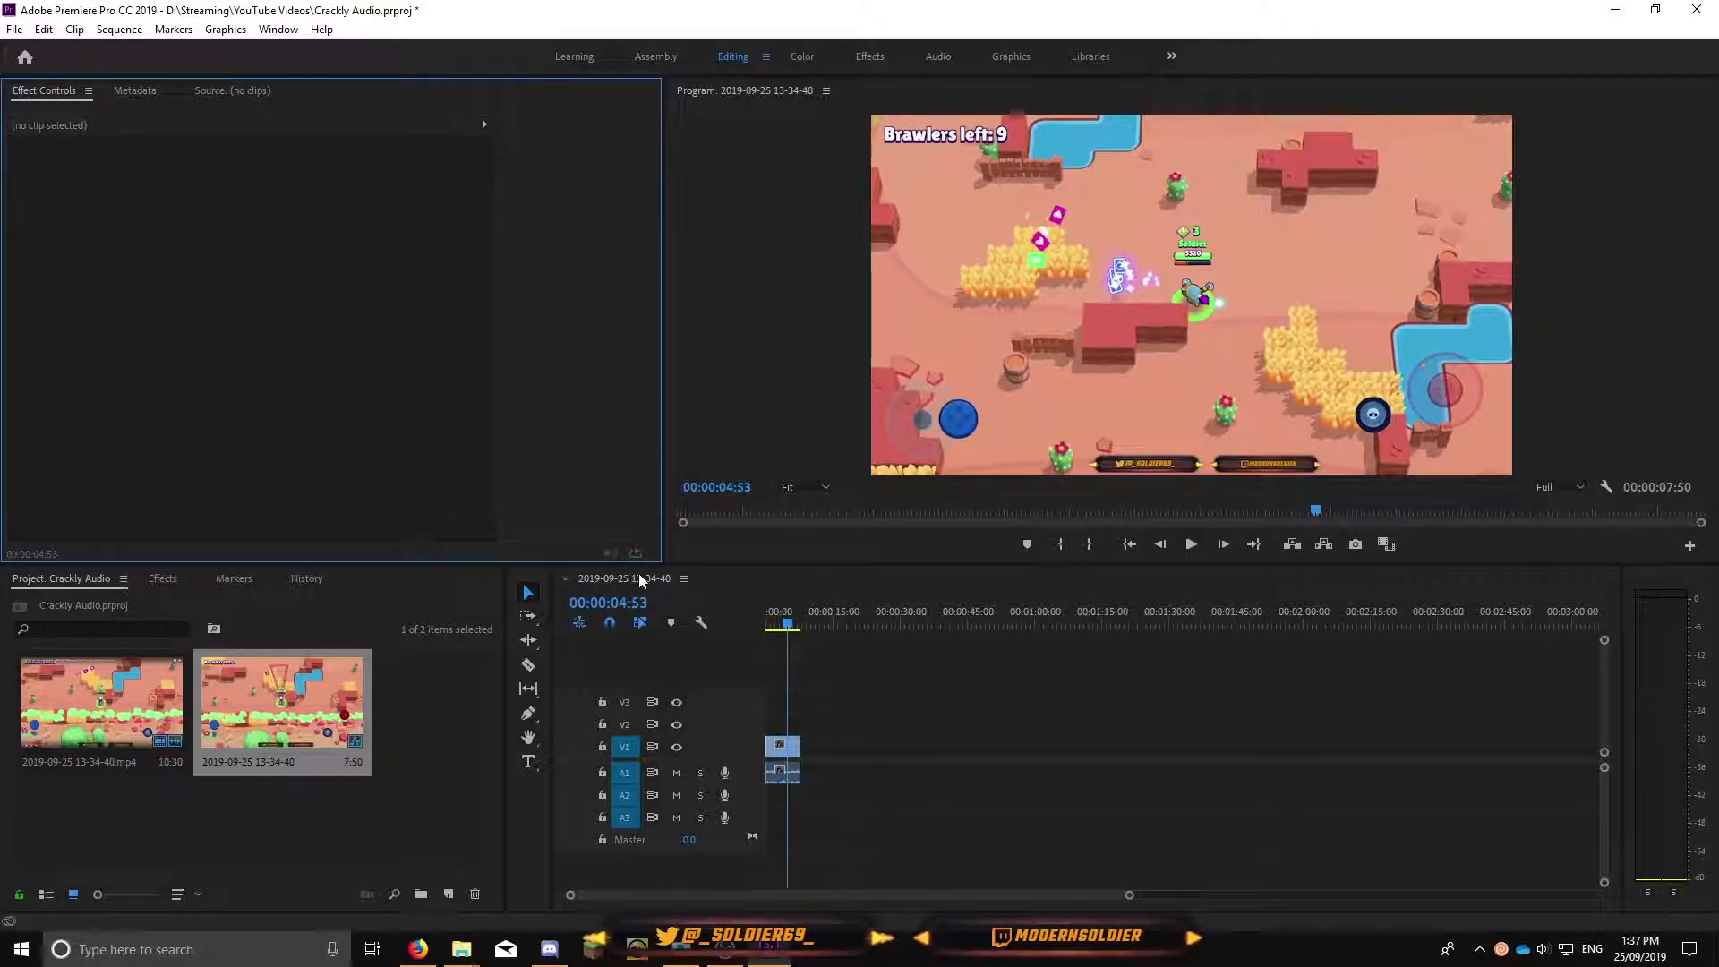
# Exit Clownfish Voice Changer from its system tray icon menu.
pyautogui.rightClick(1503, 946)
pyautogui.click(1501, 947)
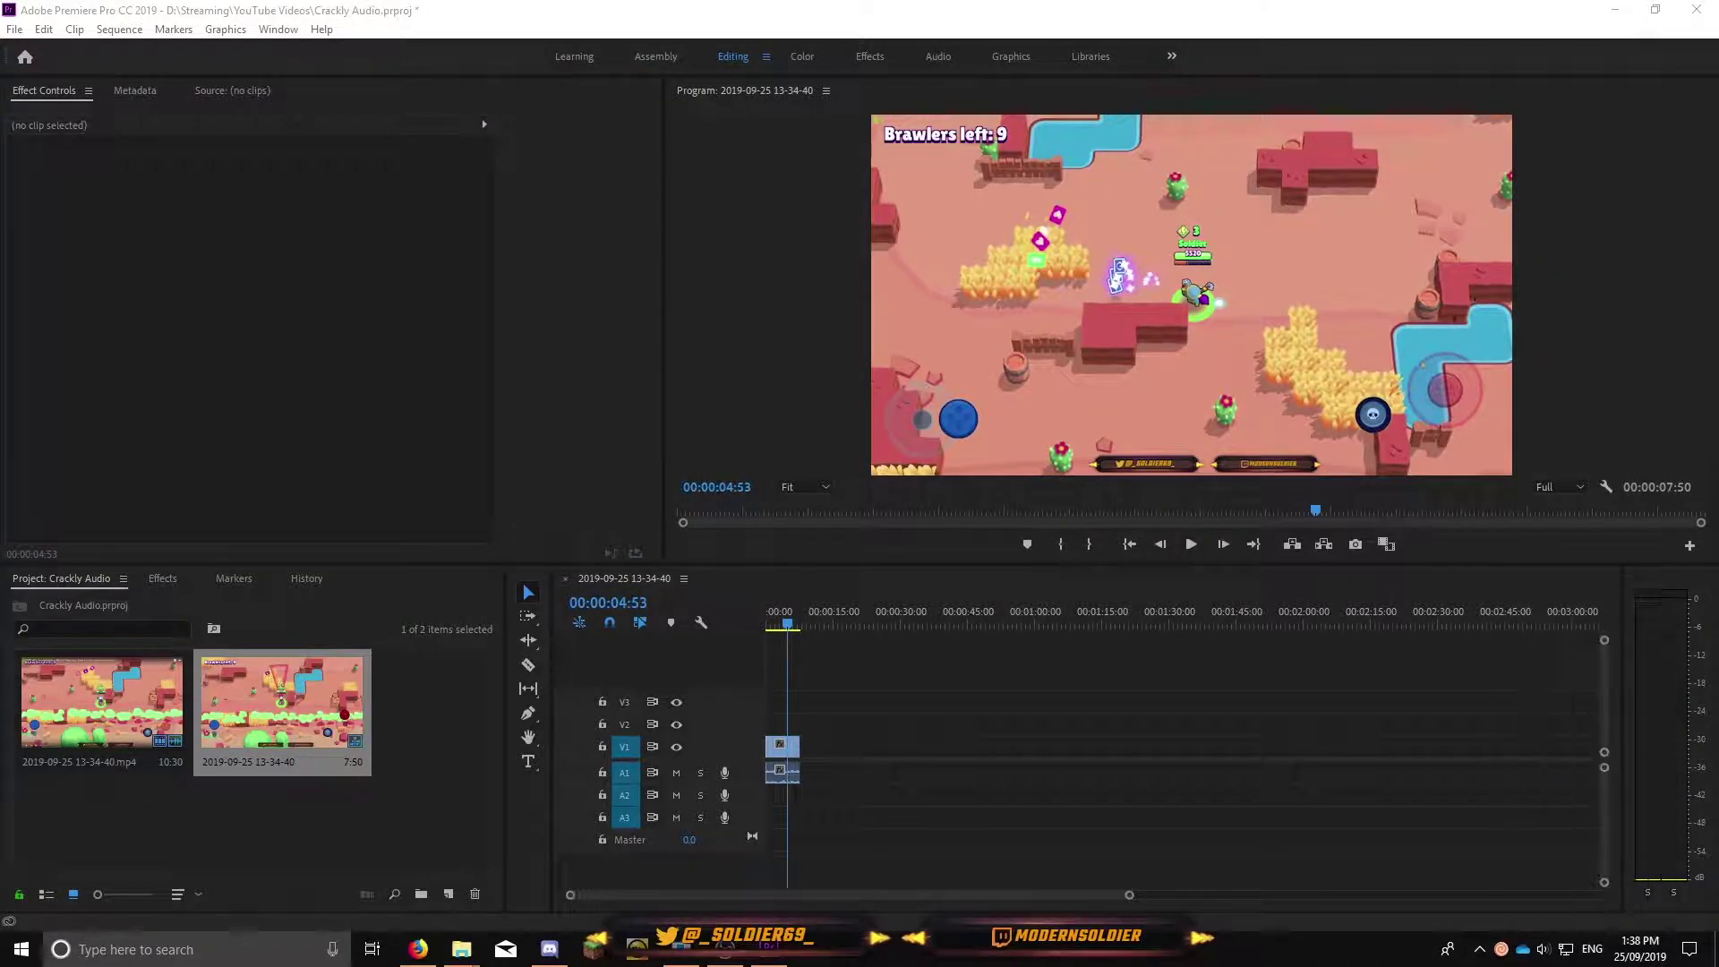
pyautogui.rightClick(1501, 947)
pyautogui.click(1540, 934)
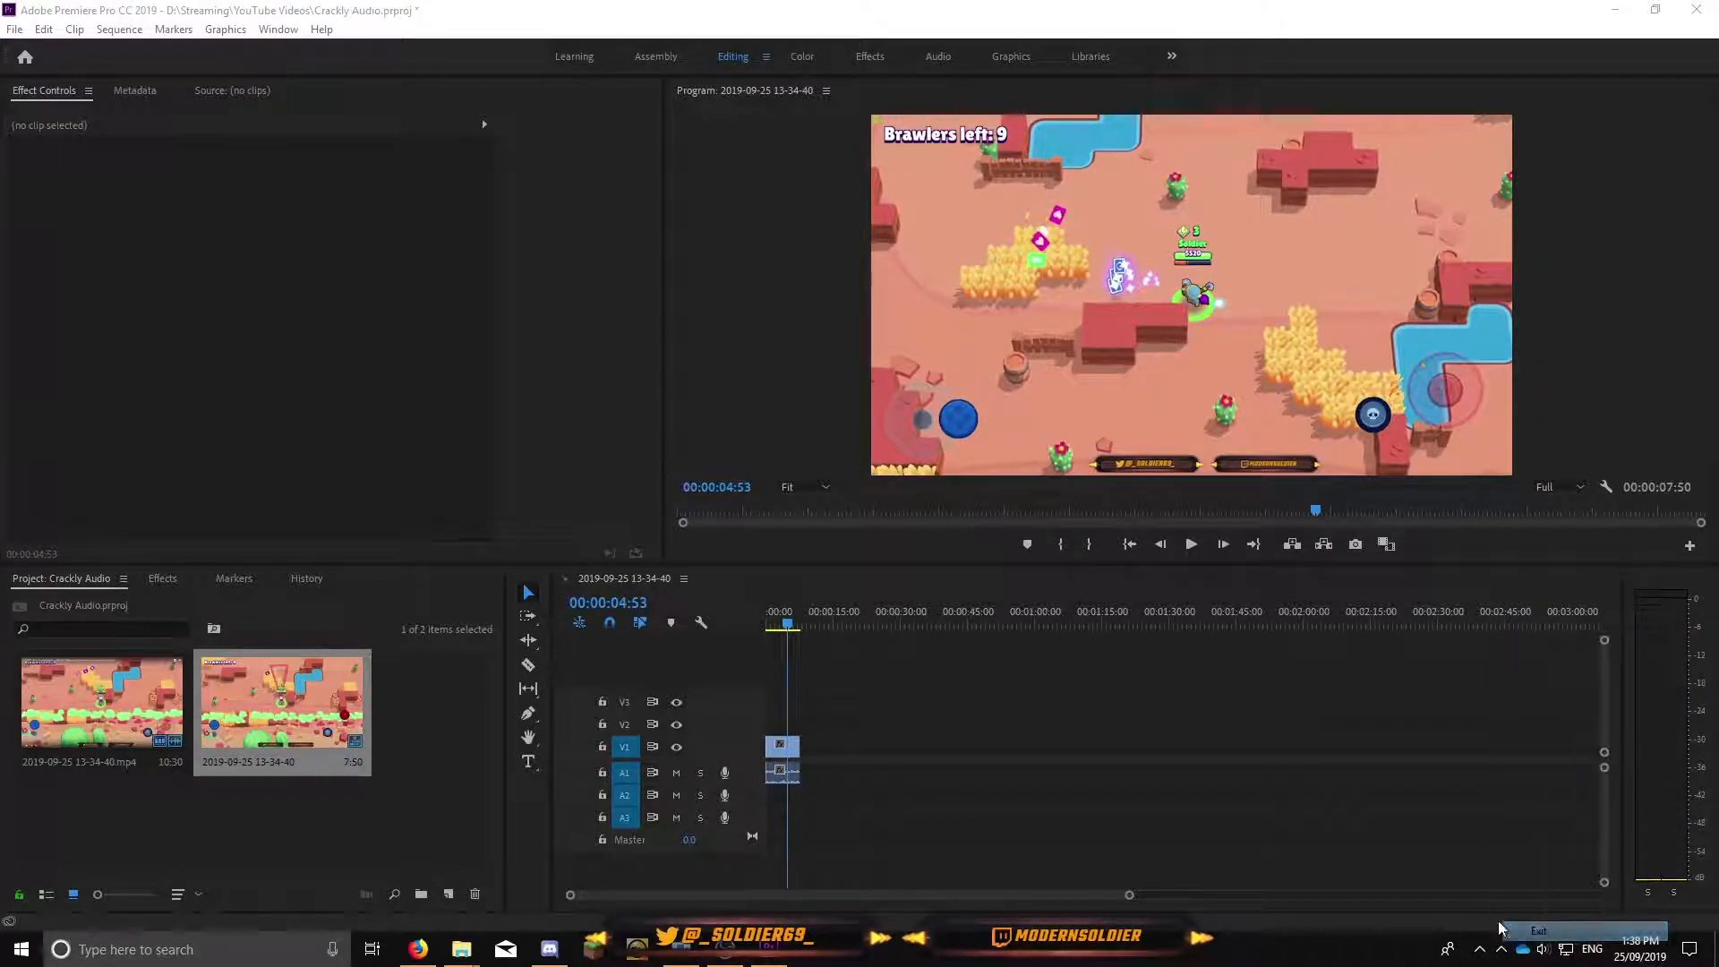
# Return the playhead to the sequence start and replay it without the voice changer.
pyautogui.press('Home')
pyautogui.click(1192, 547)
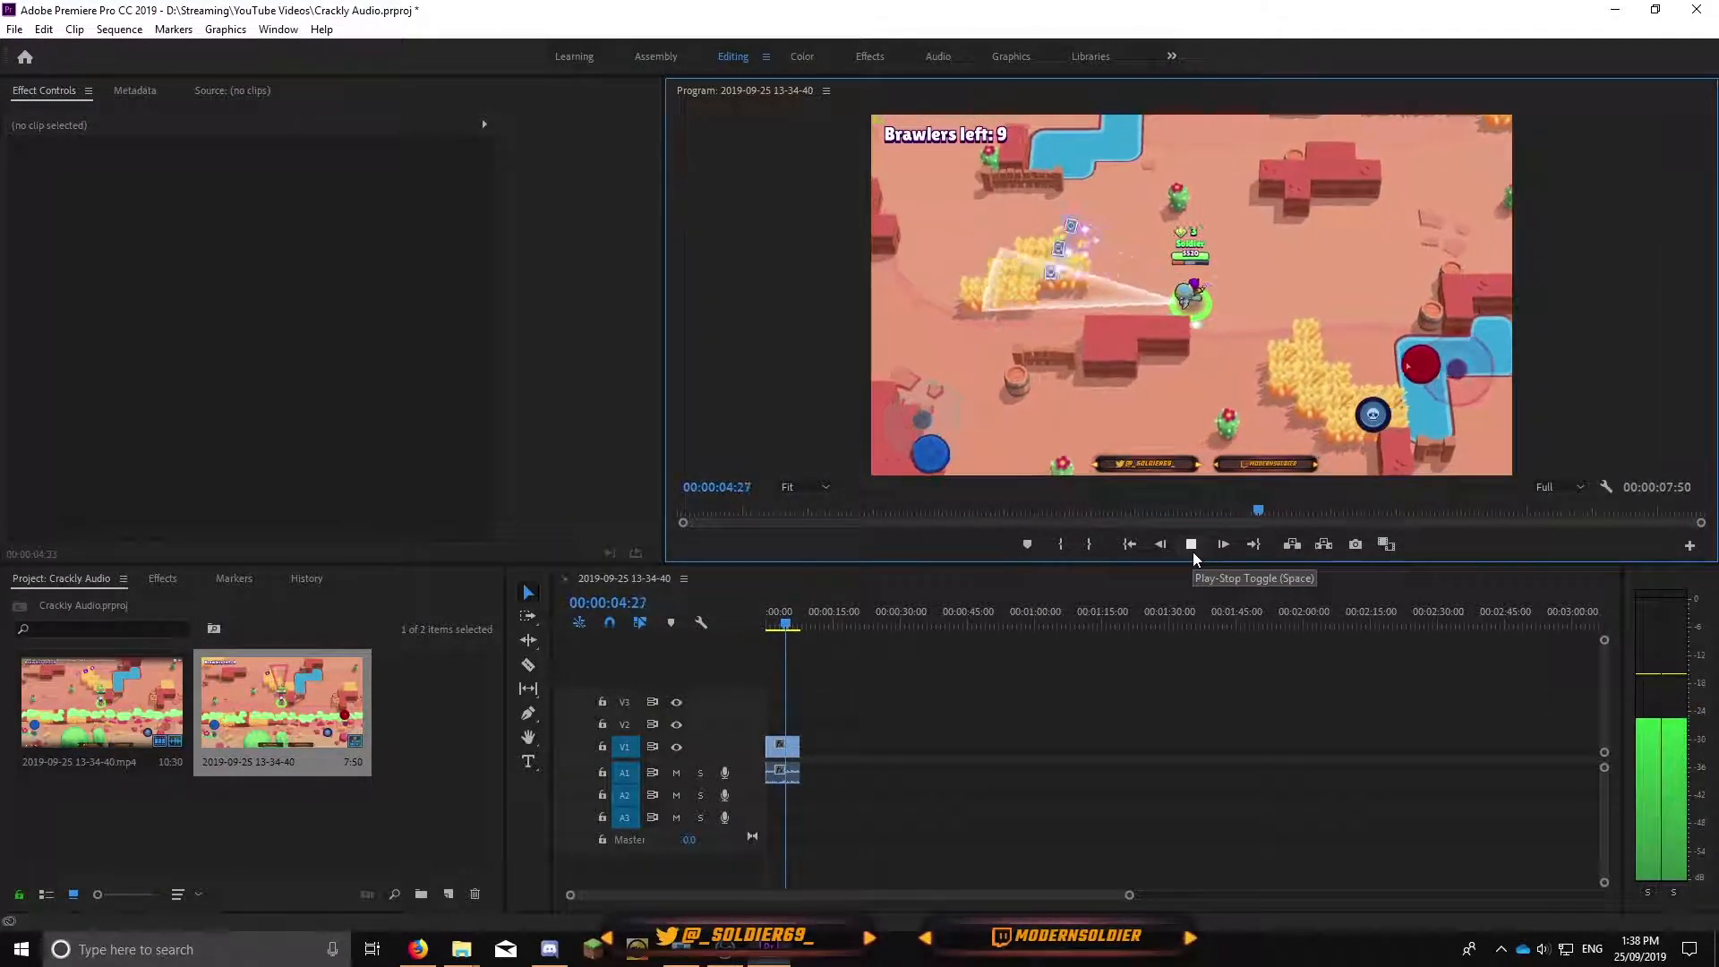
# Stop the replay at 00:00:05:19 and check the tray overflow for remaining background apps.
pyautogui.click(1193, 553)
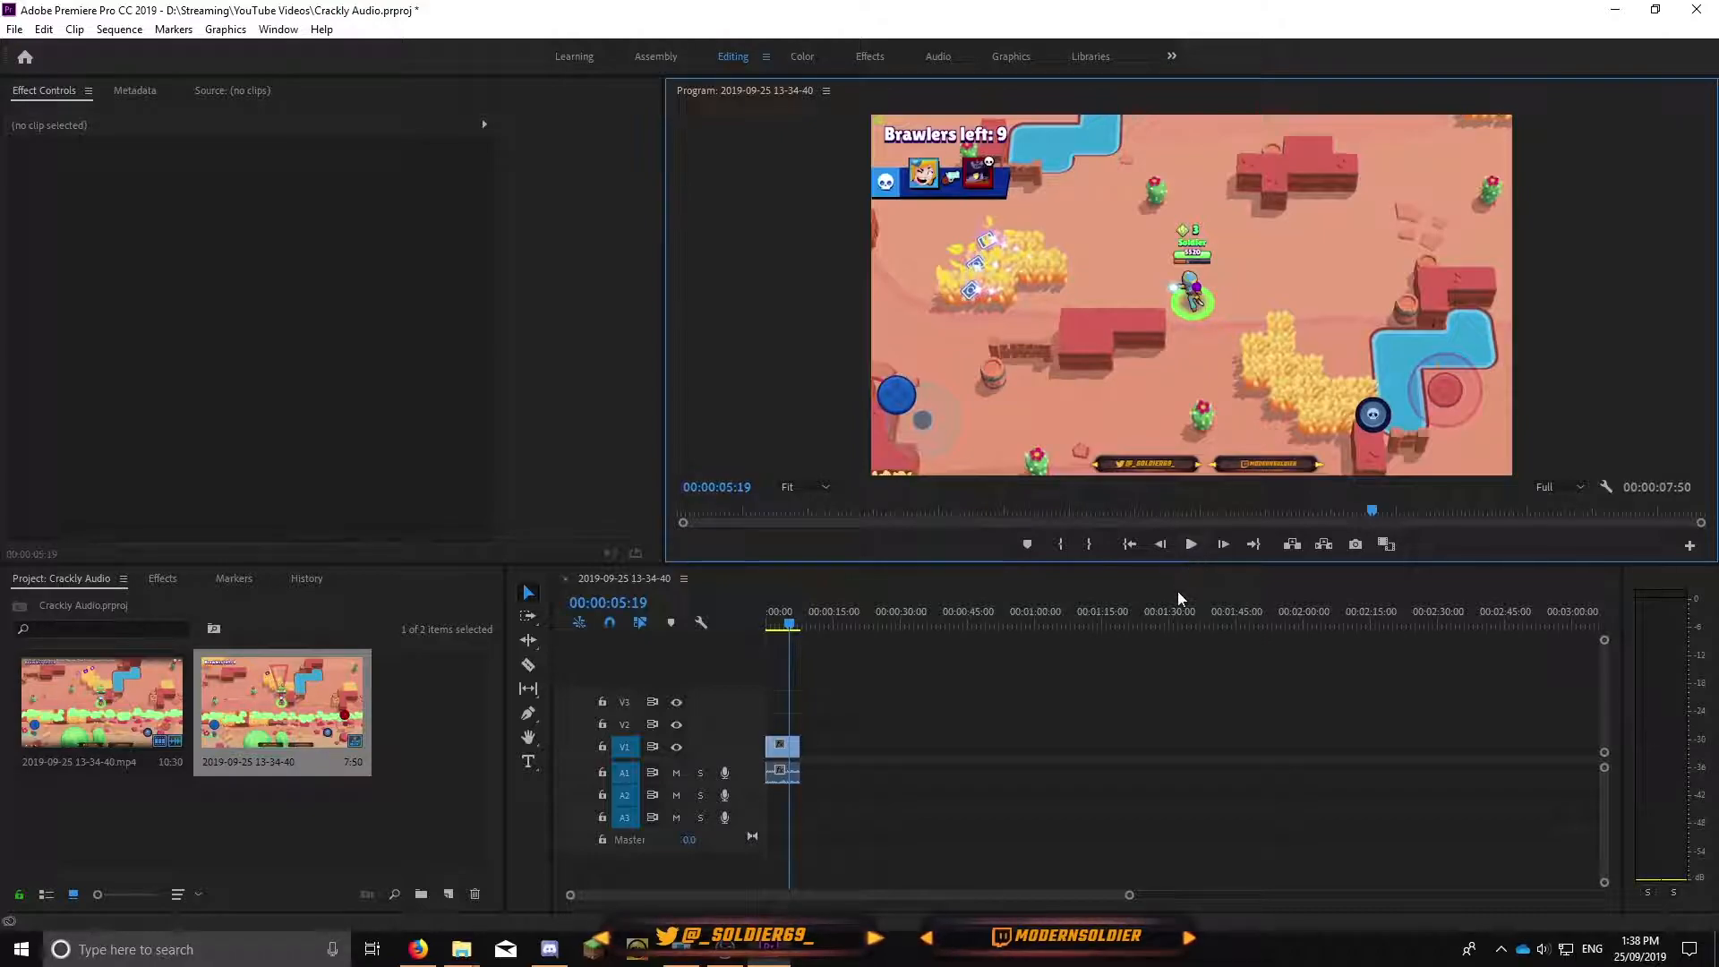
pyautogui.click(964, 567)
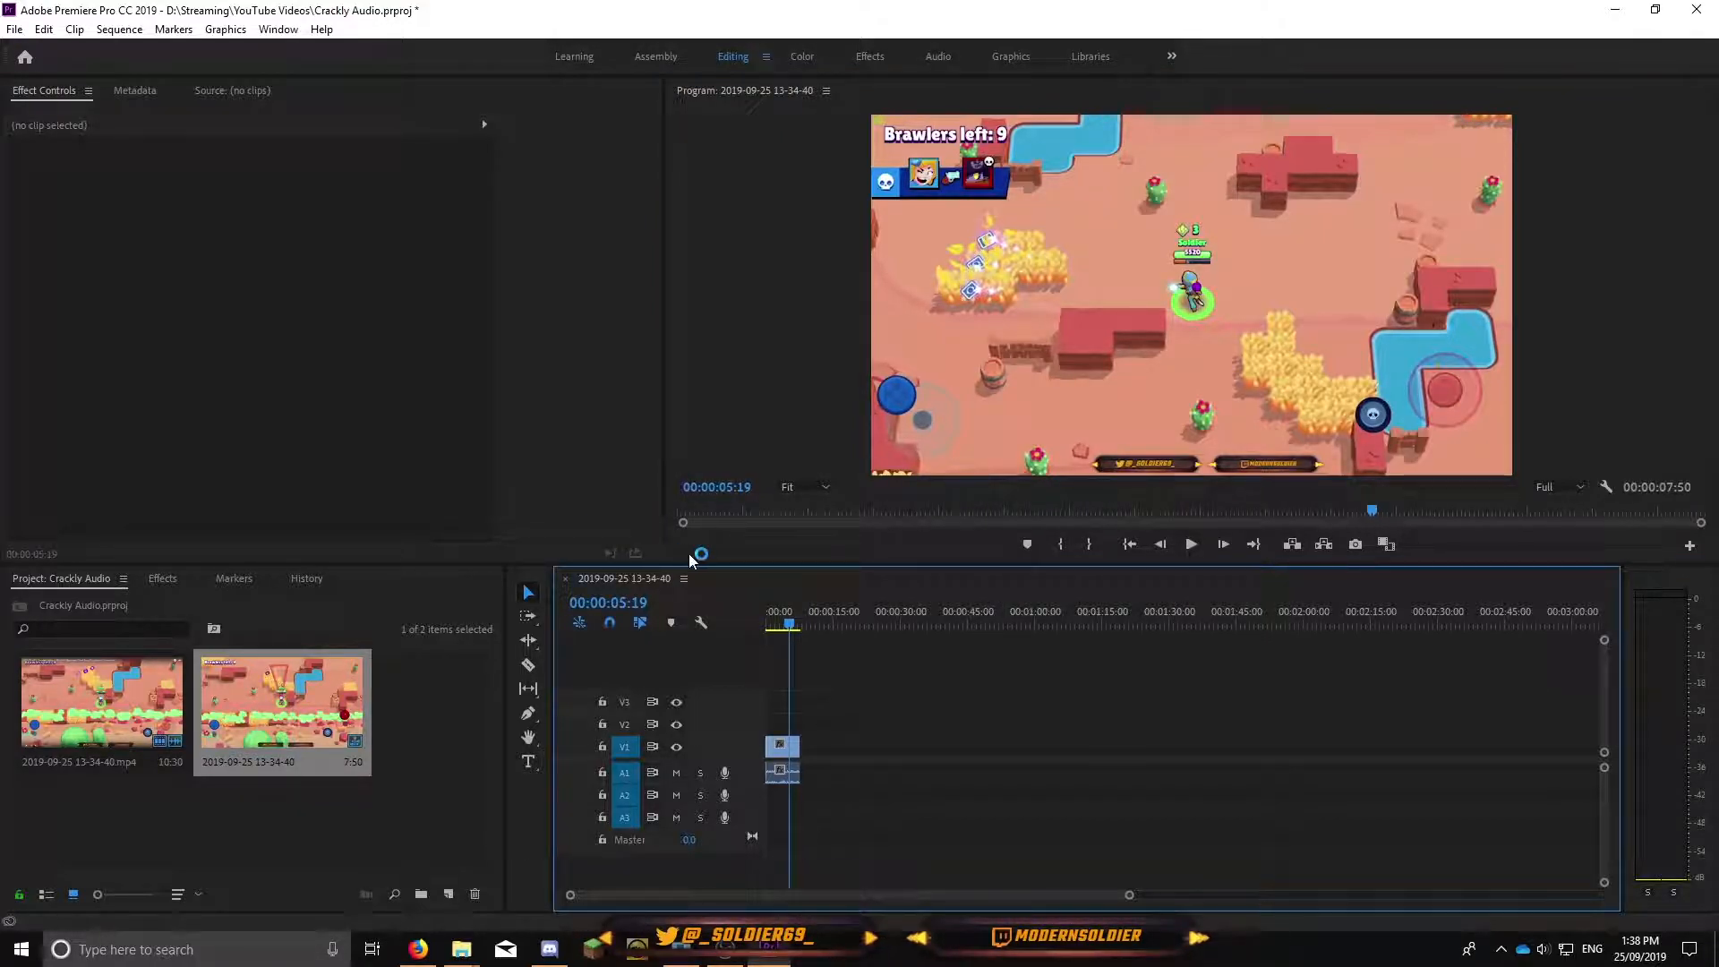
pyautogui.click(1503, 950)
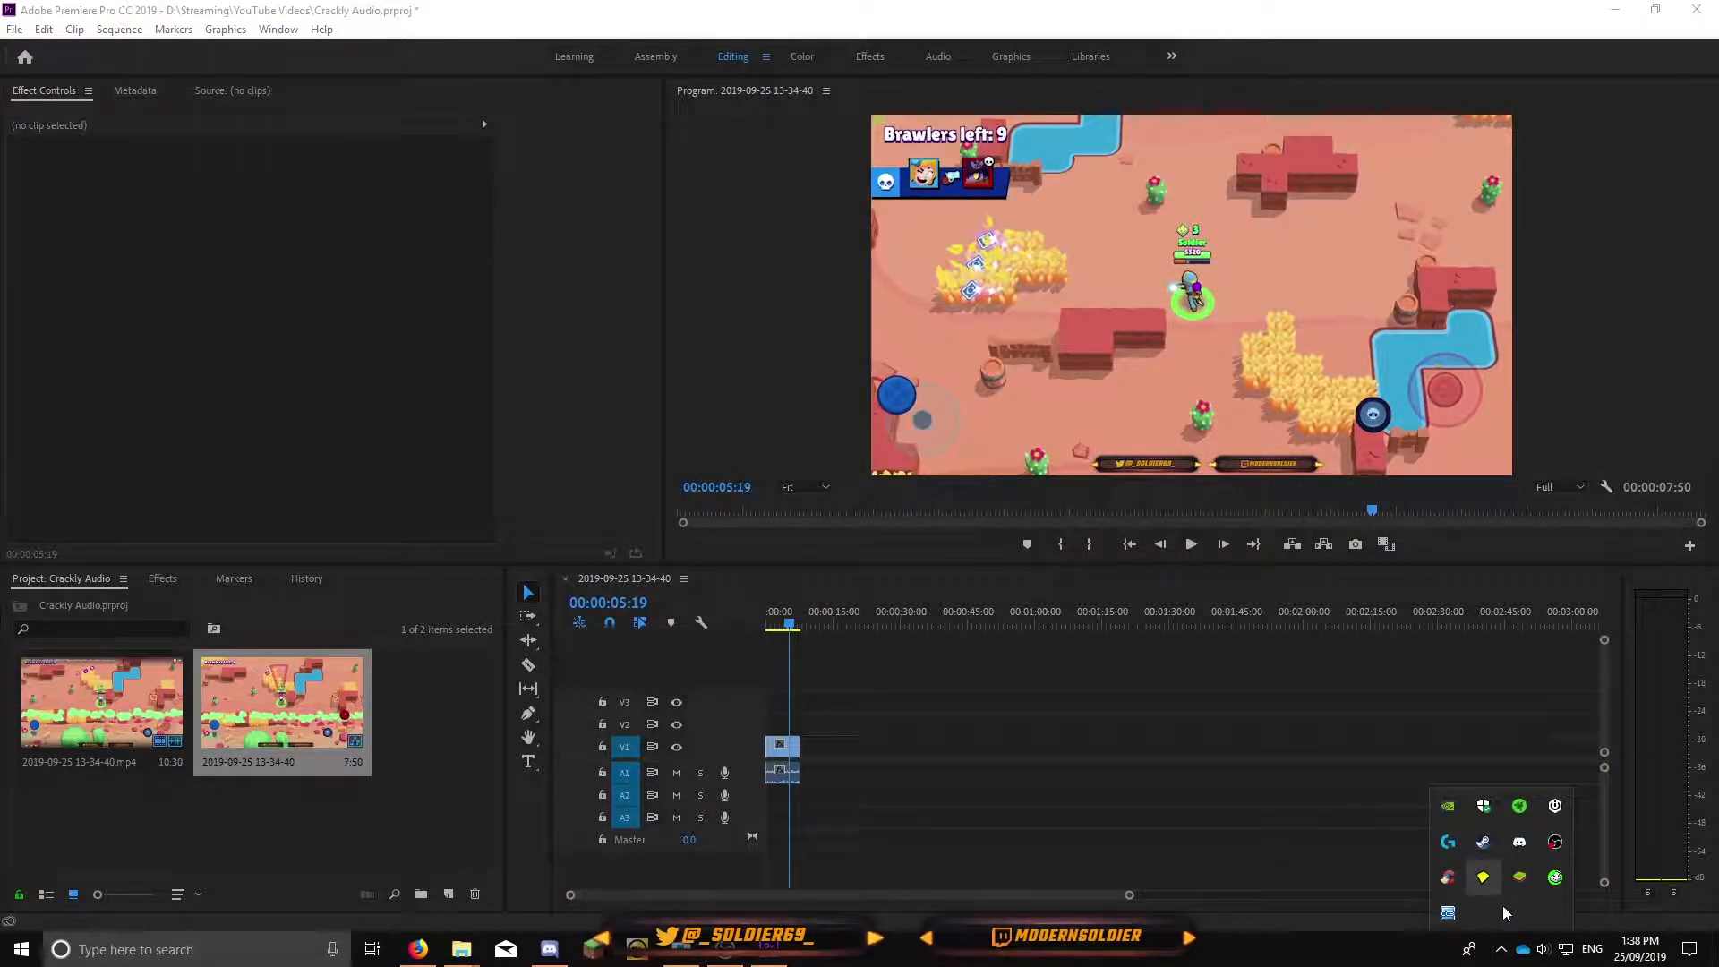
pyautogui.click(1446, 915)
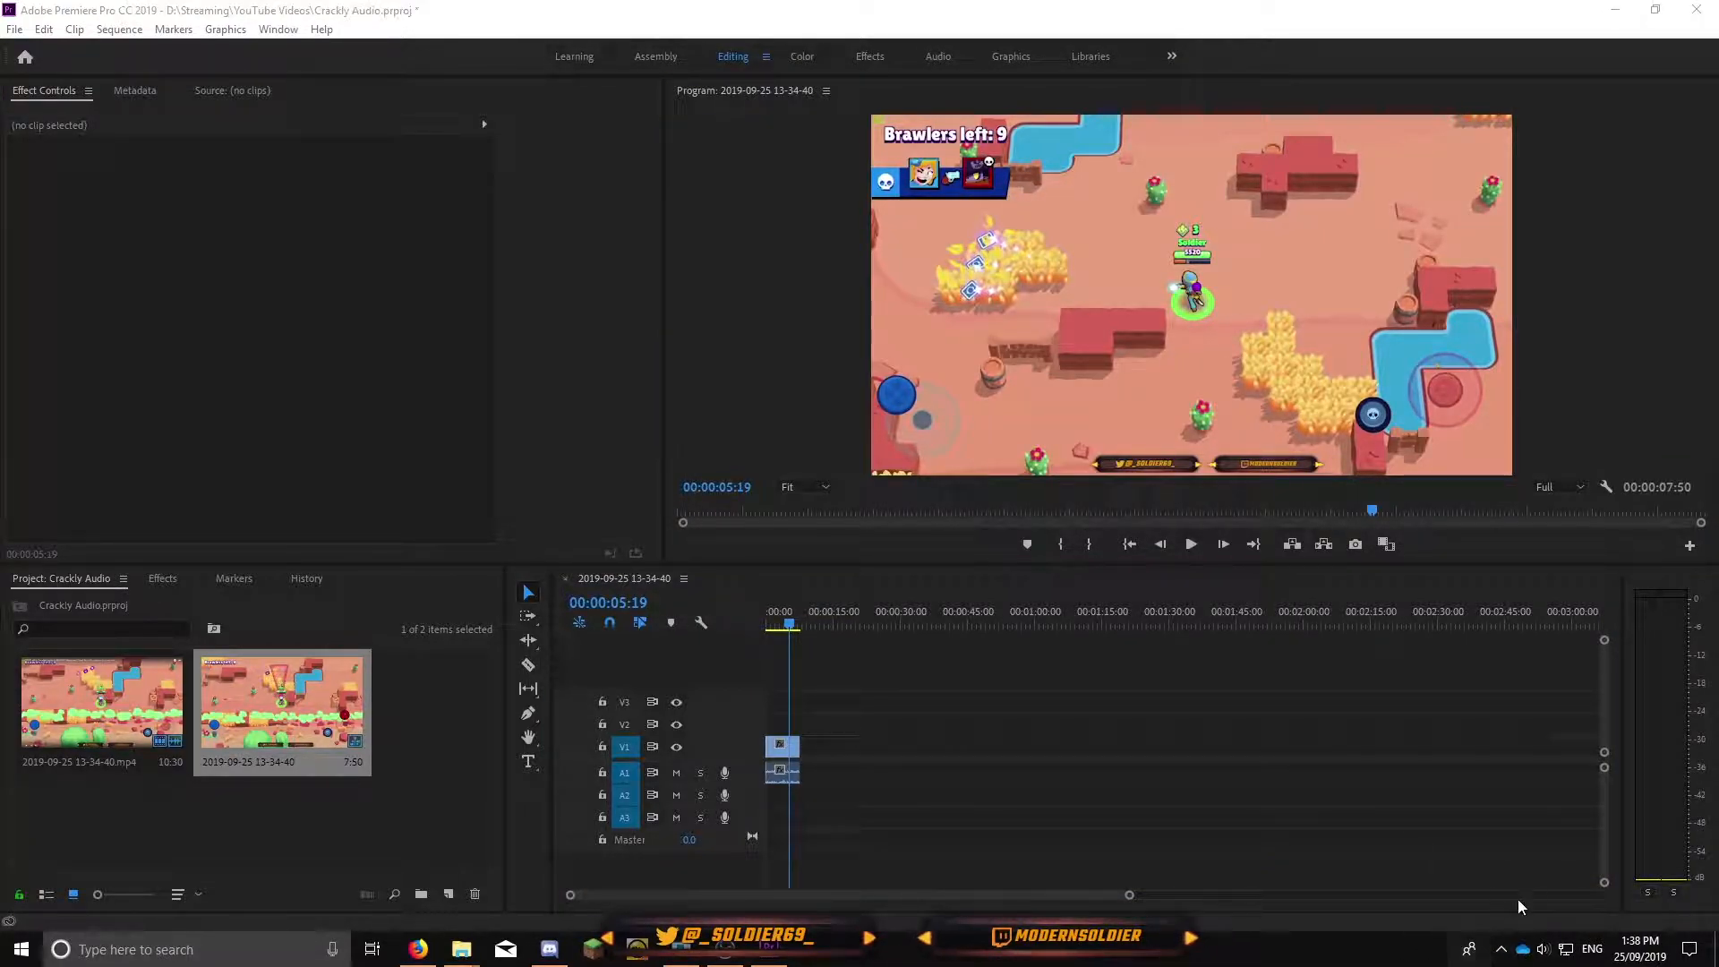
pyautogui.click(1503, 949)
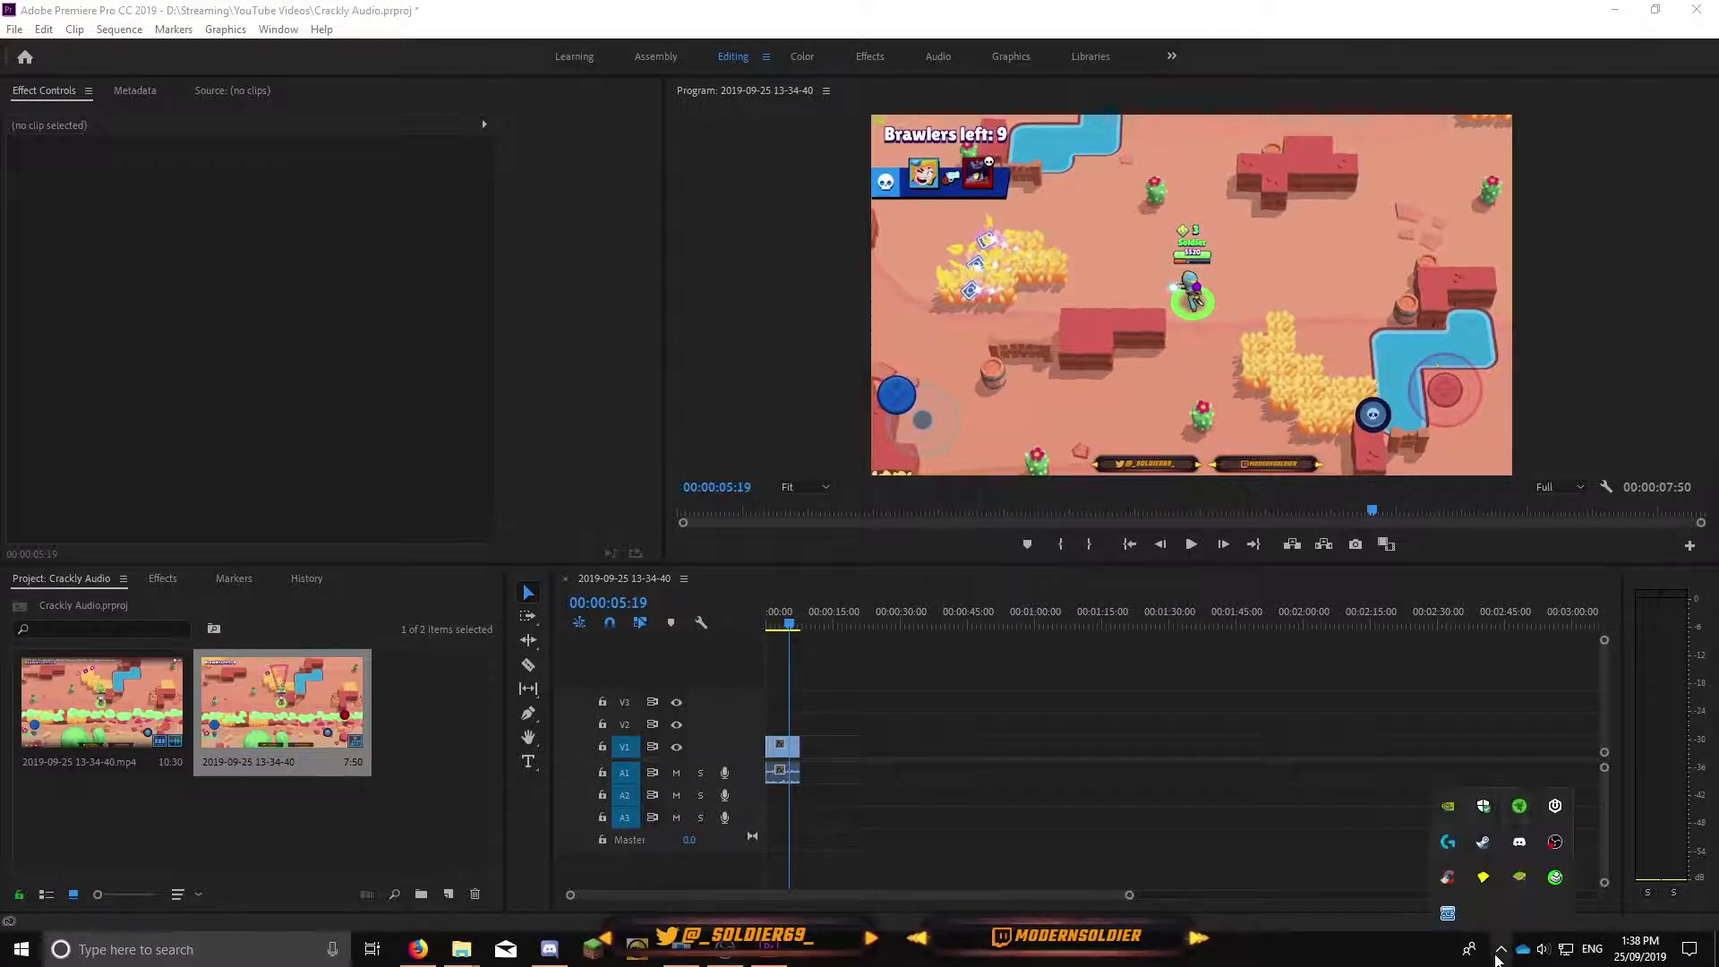
pyautogui.click(1487, 877)
# Launch Task Manager from the taskbar to inspect running processes, then close it.
pyautogui.rightClick(1373, 950)
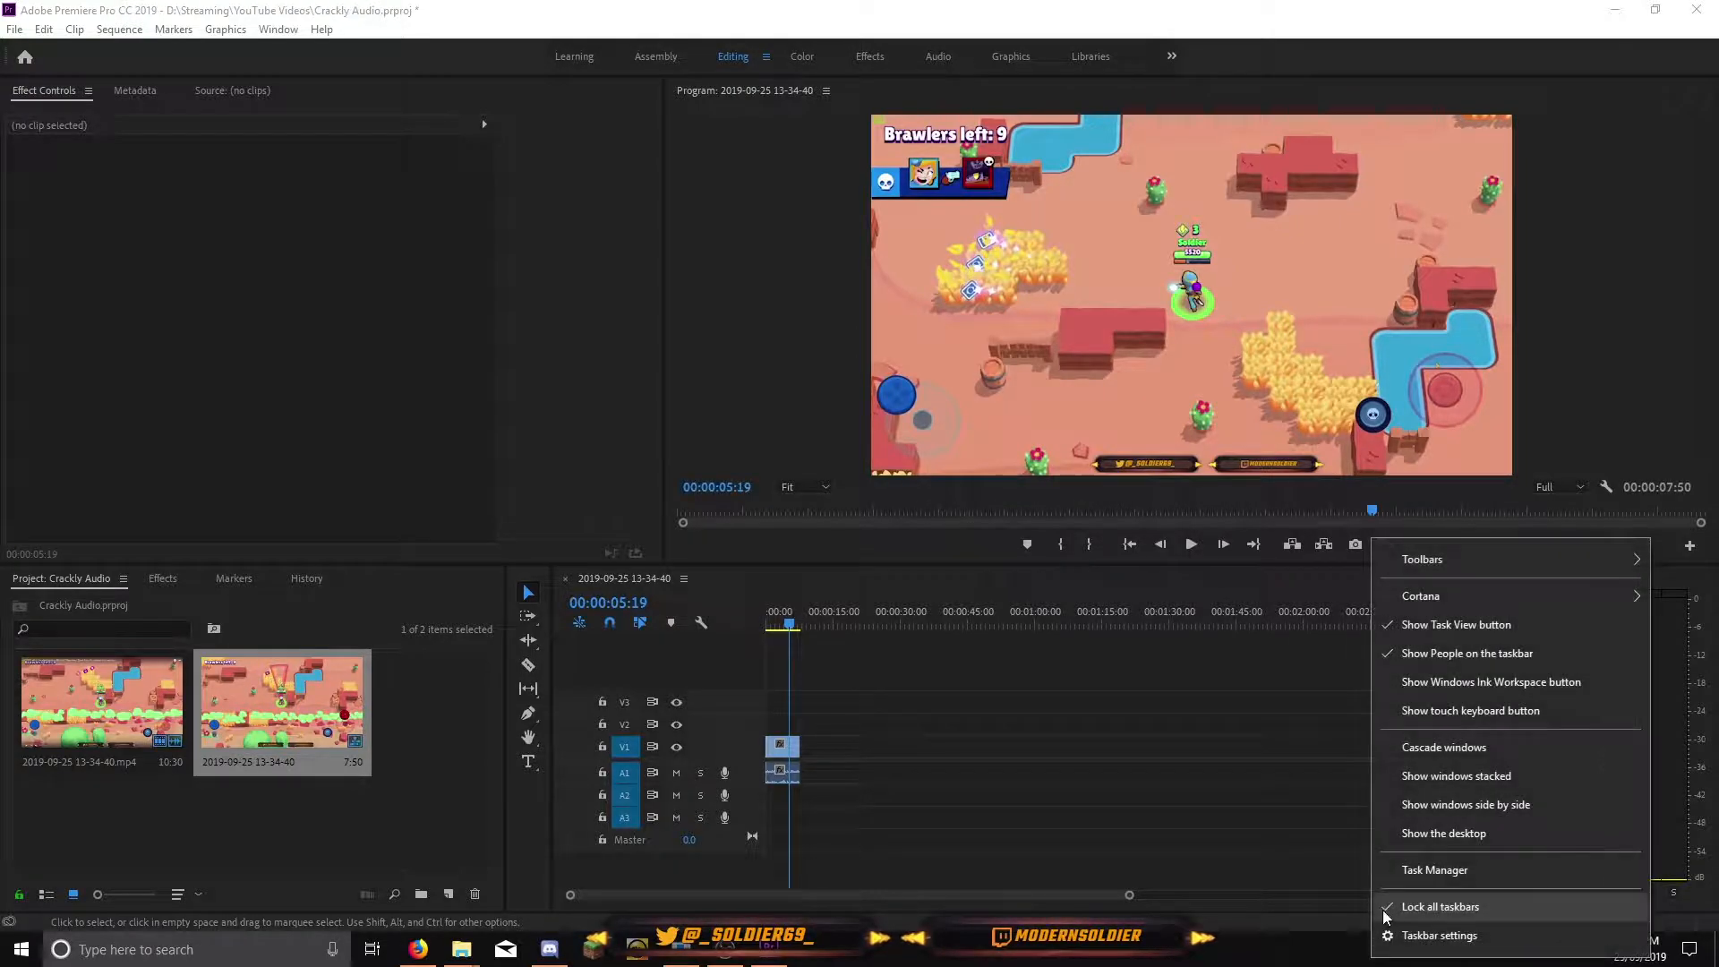
pyautogui.click(1423, 870)
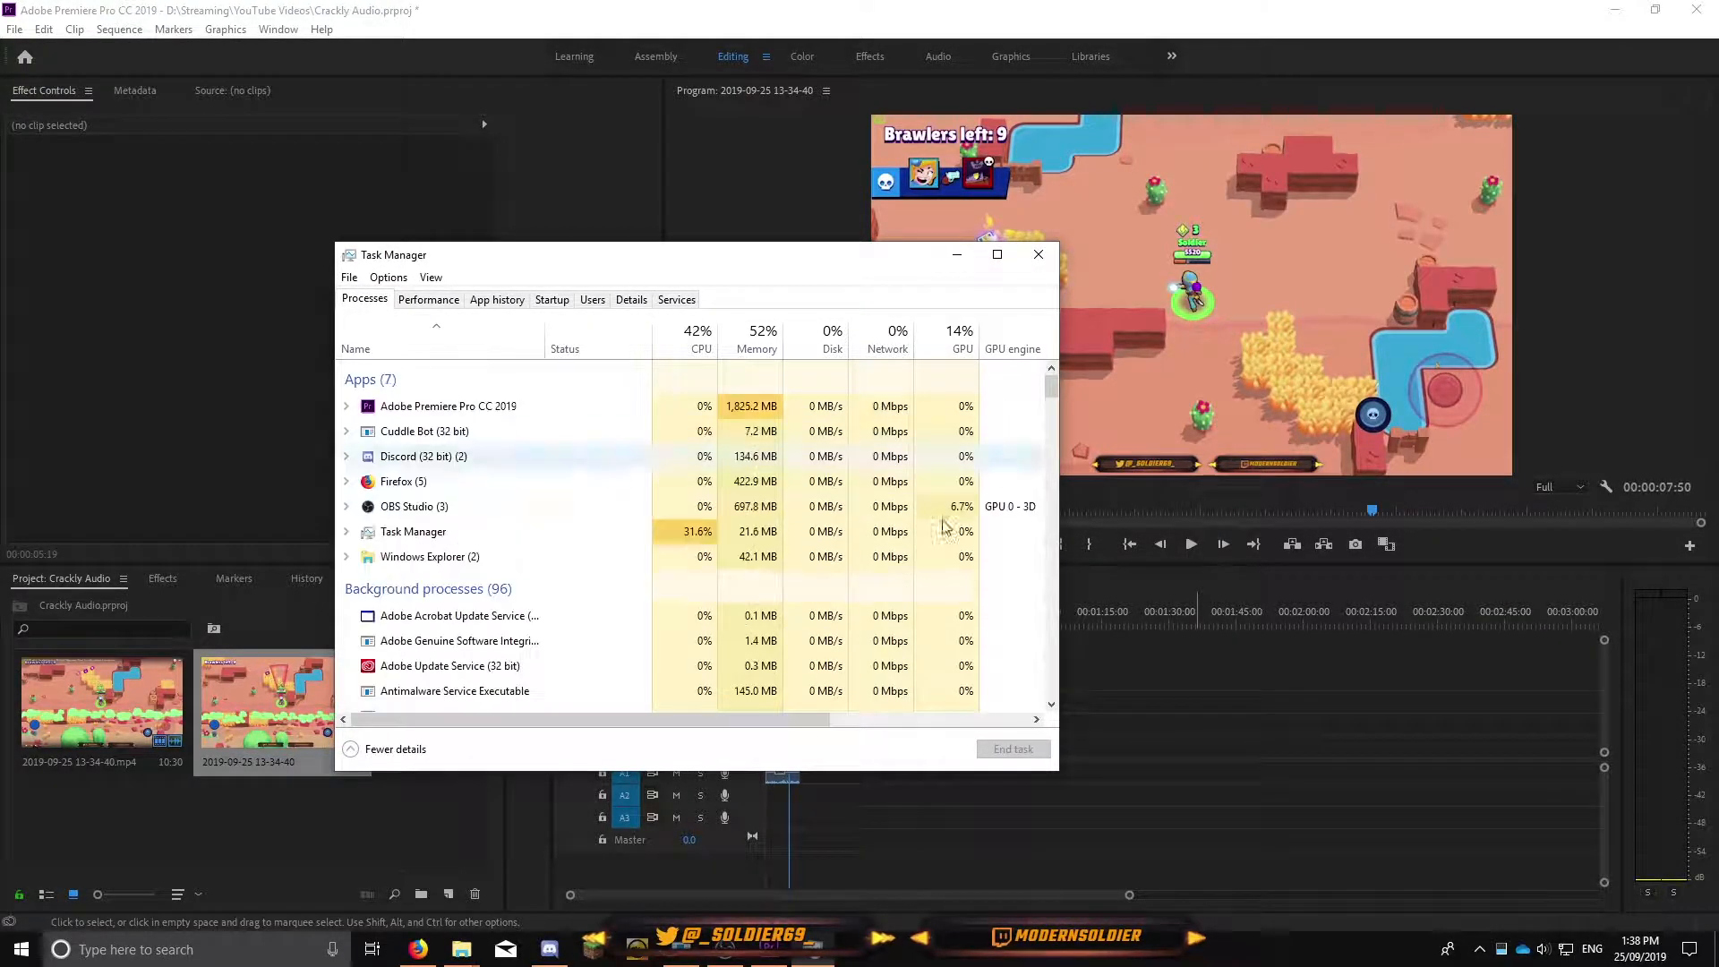
pyautogui.click(1039, 253)
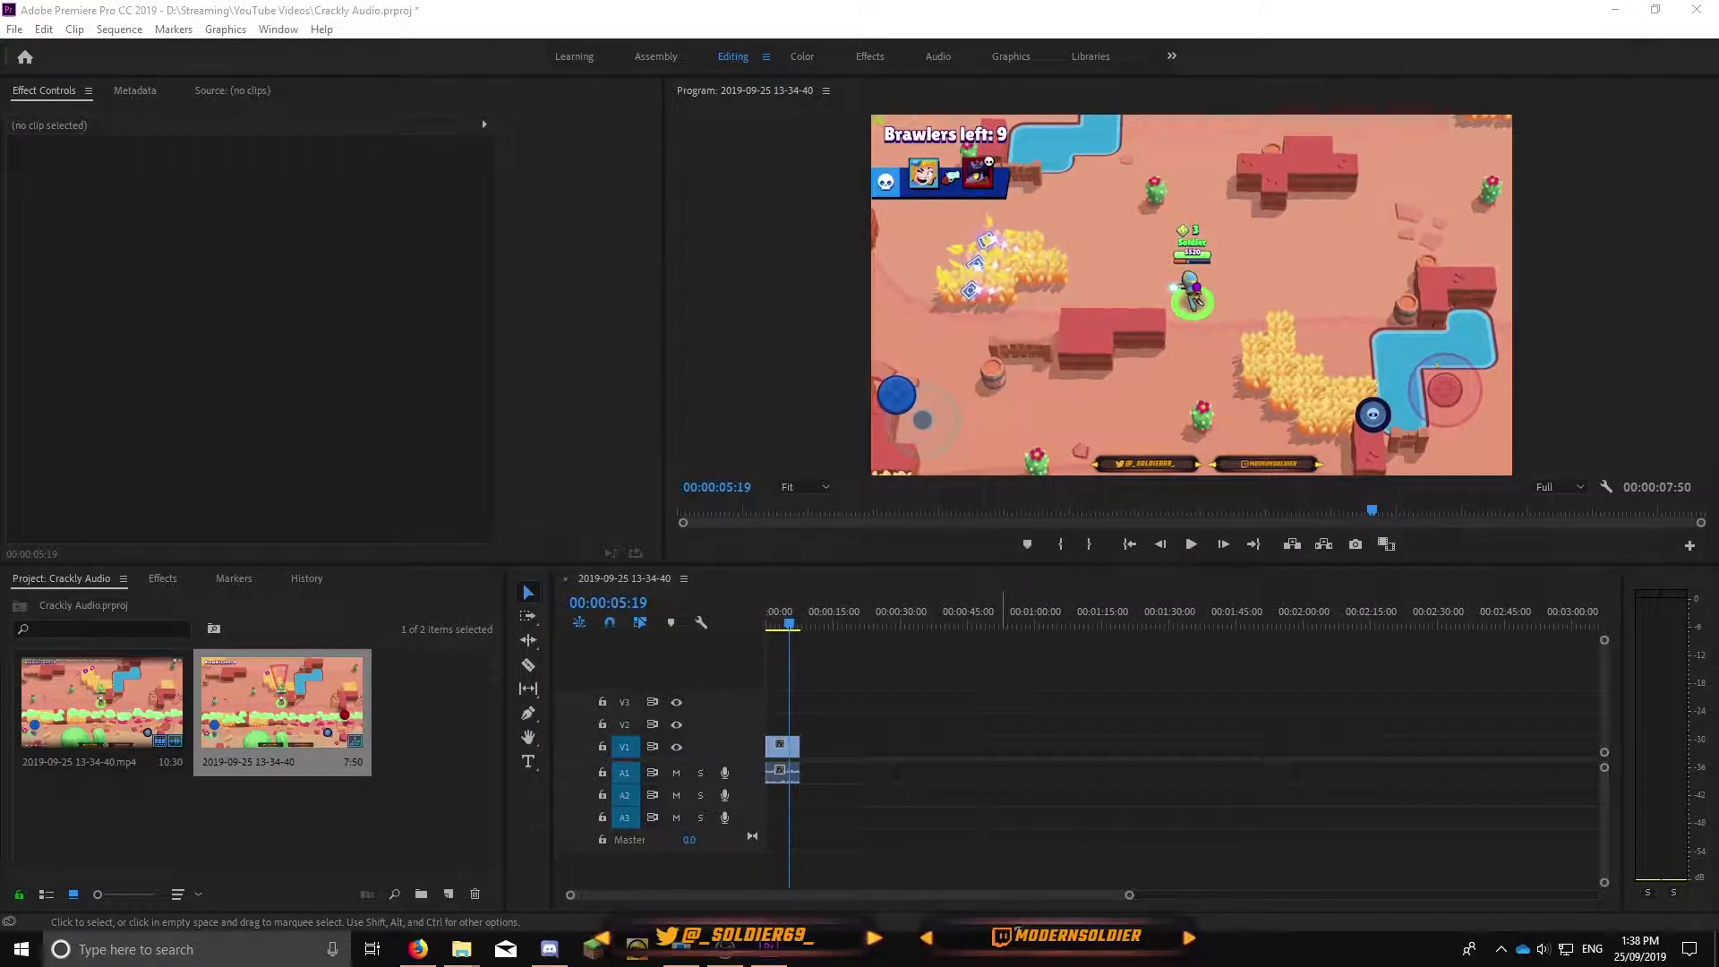